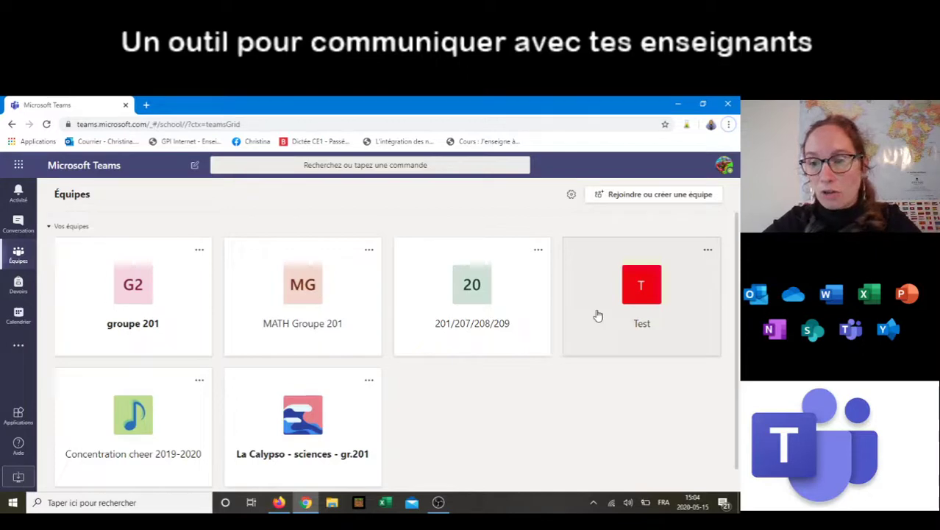
Open the "Article d'actualité" assignment in the Test team and view its reference document about the Queen concert
left_click(598, 315)
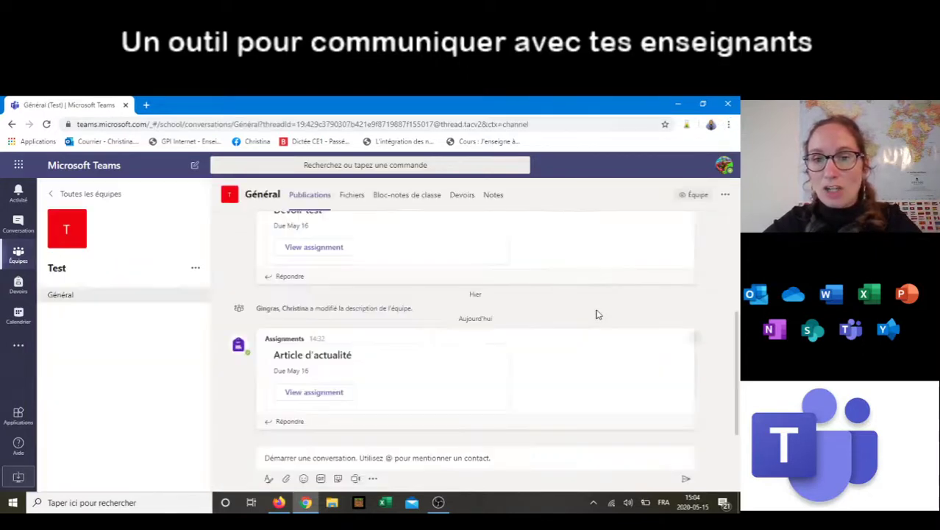
left_click(316, 391)
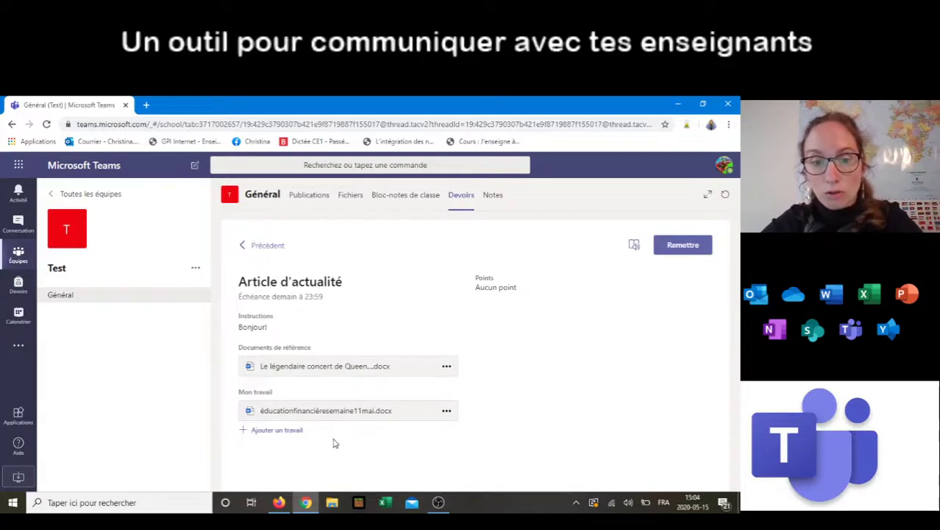
left_click(317, 368)
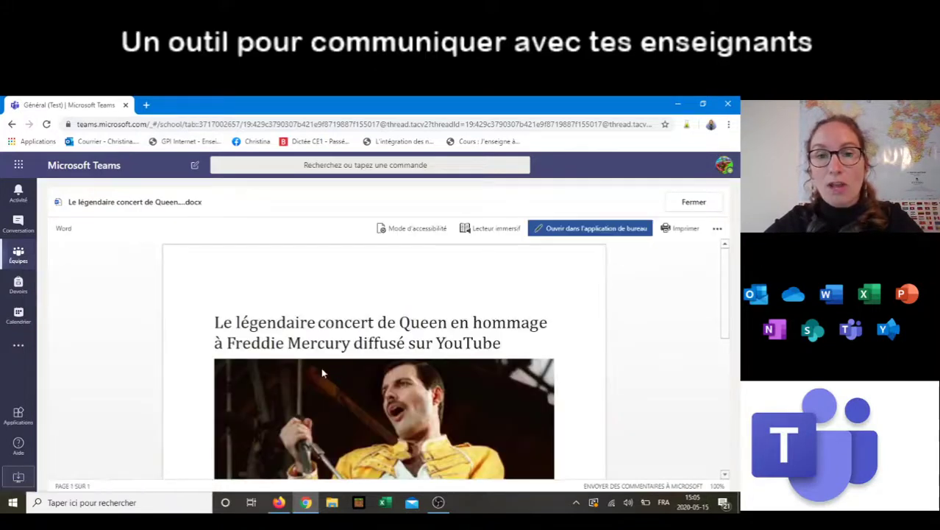
scroll(324, 373, "down", 2)
scroll(324, 373, "up", 2)
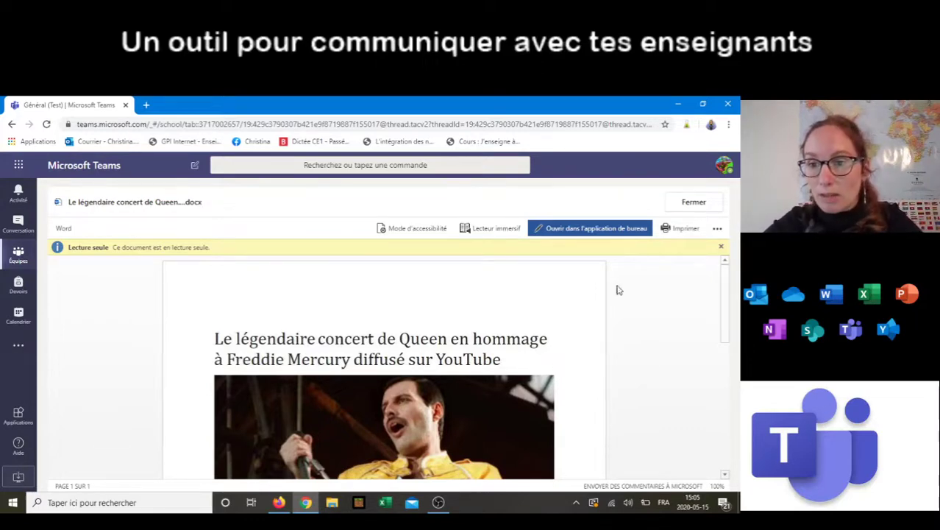
Open the Queen reference document in desktop Word and add the line "Mes notes personnelles" below the title
left_click(593, 230)
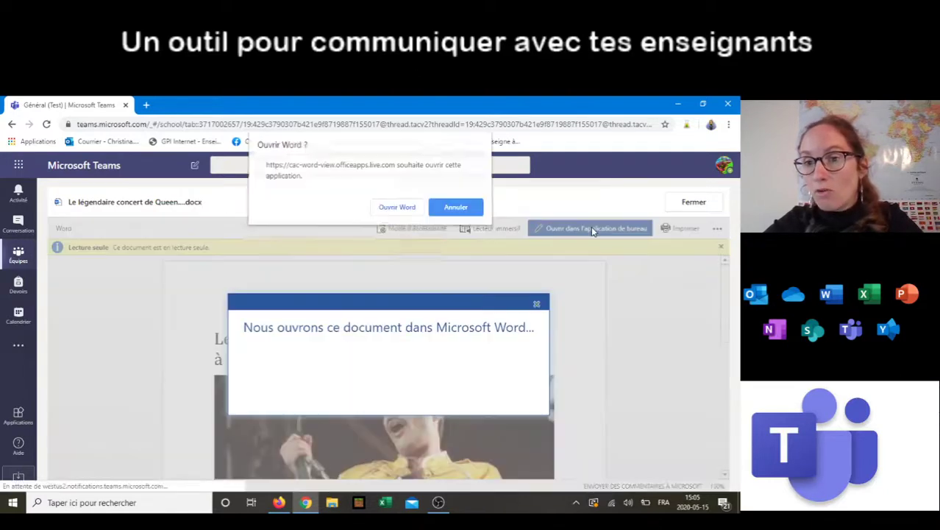
left_click(382, 209)
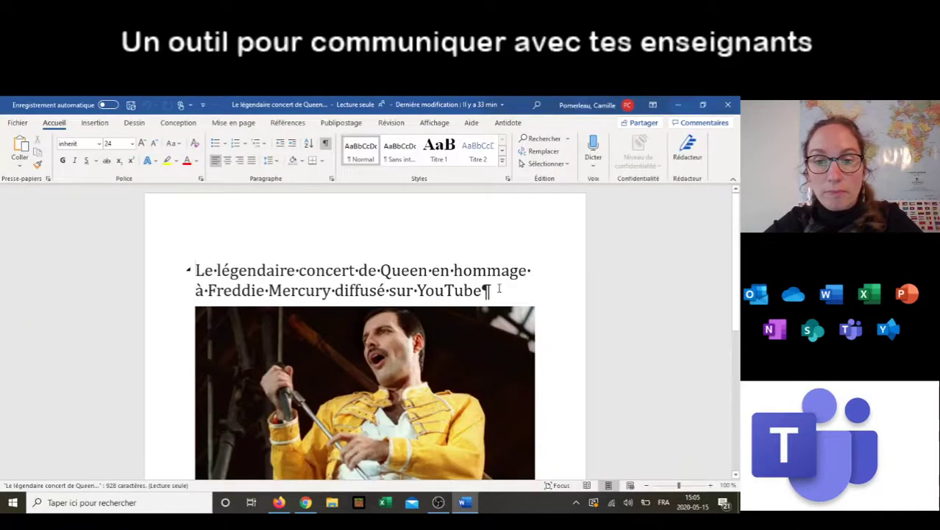
left_click(486, 292)
key("Return")
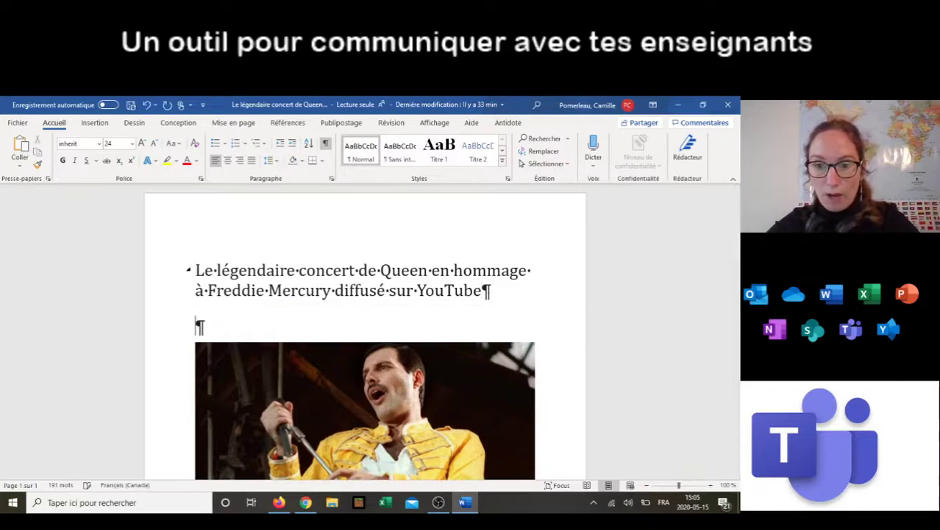
type("Mes n")
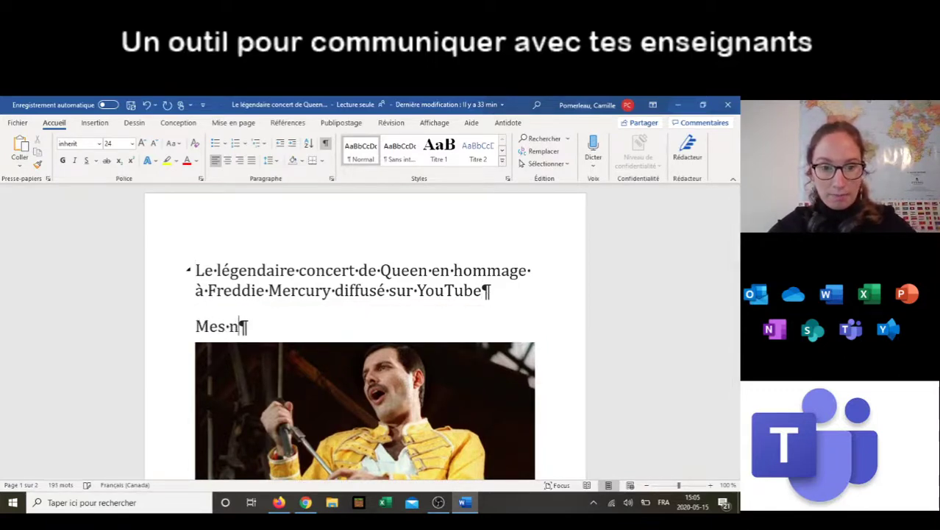
type("otes pe")
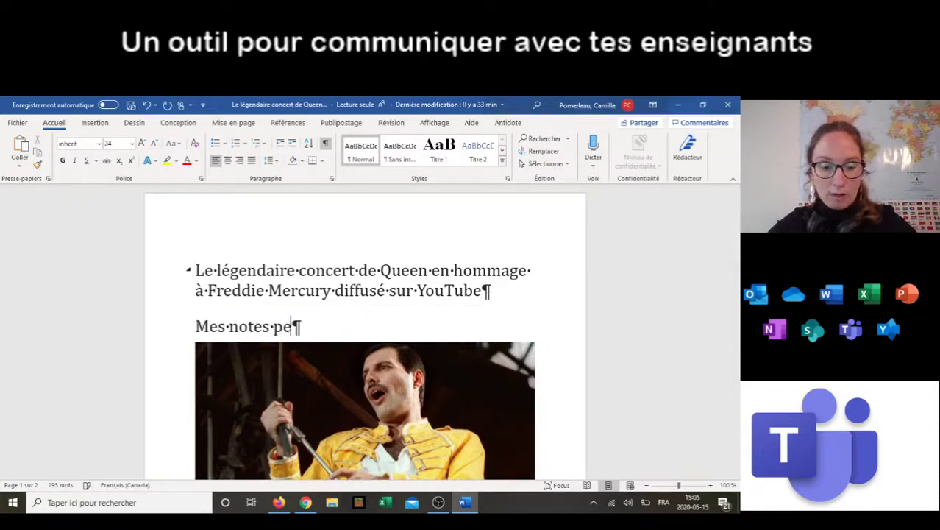
type("rsonnelles")
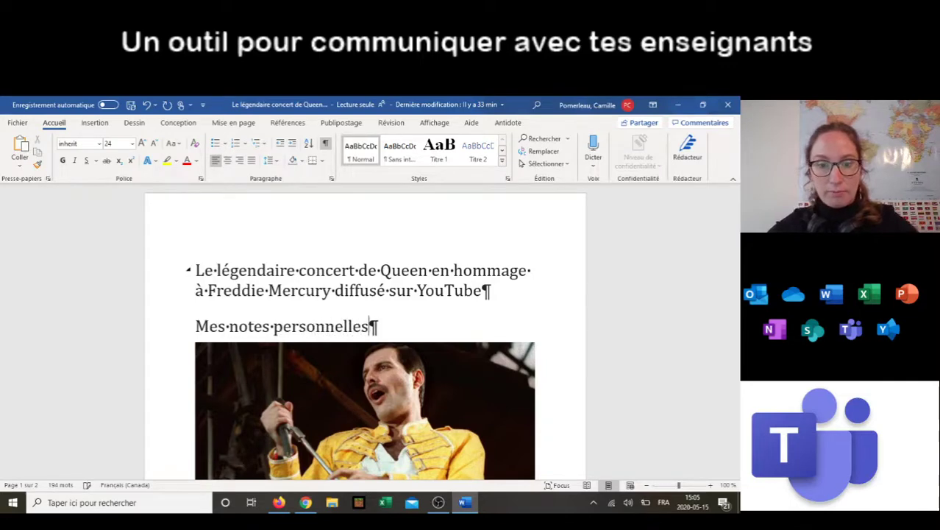
Try to save the annotated Queen document, first under Save As and again while closing it
left_click(17, 123)
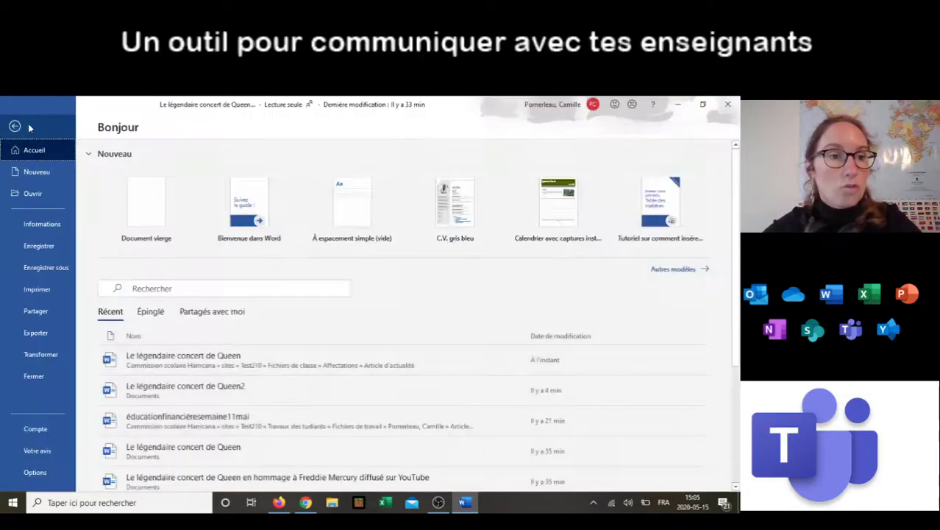
left_click(32, 272)
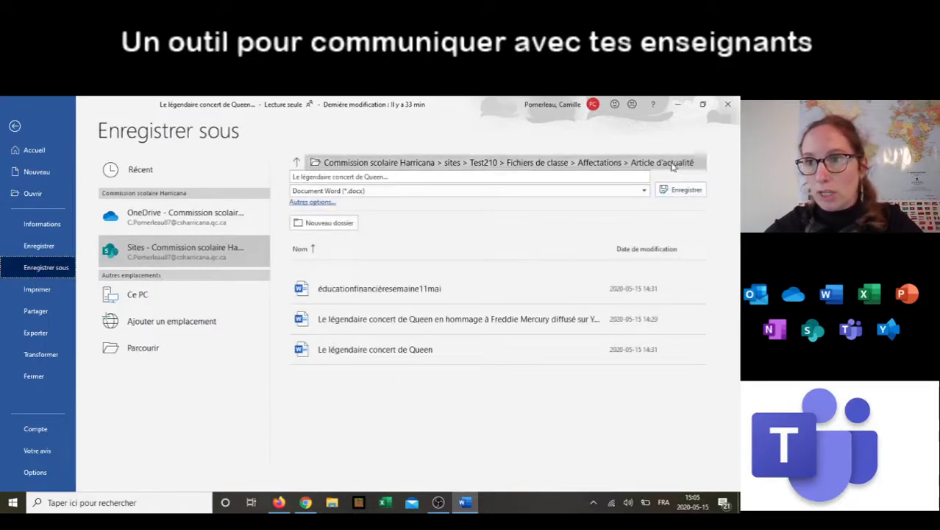
left_click(727, 103)
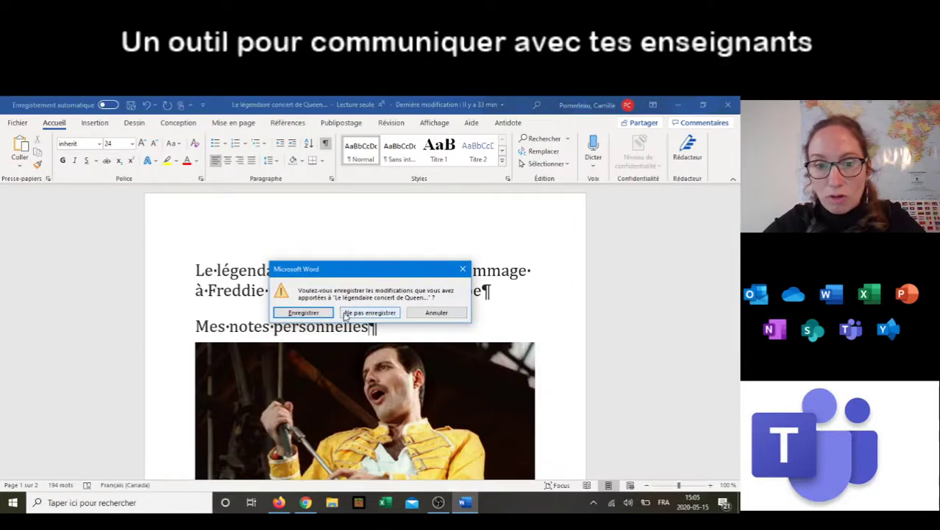
left_click(423, 312)
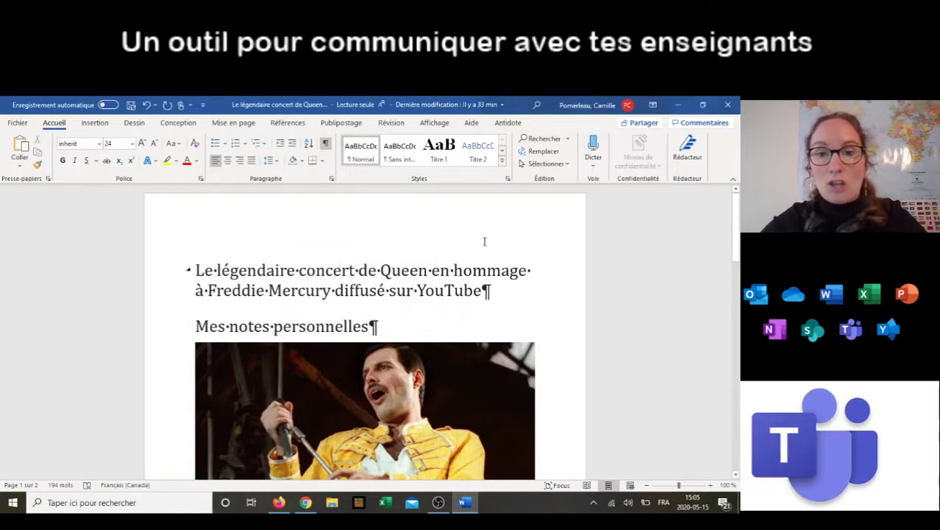
left_click(728, 105)
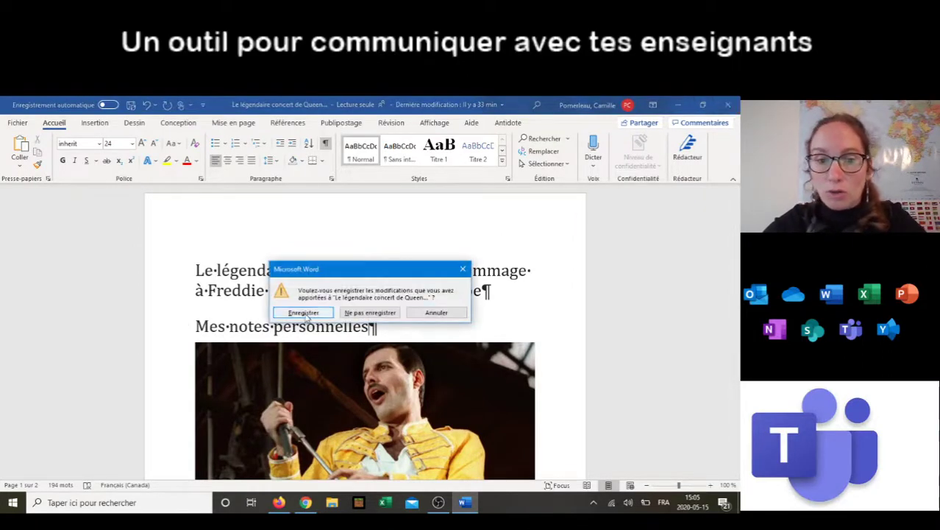
left_click(306, 316)
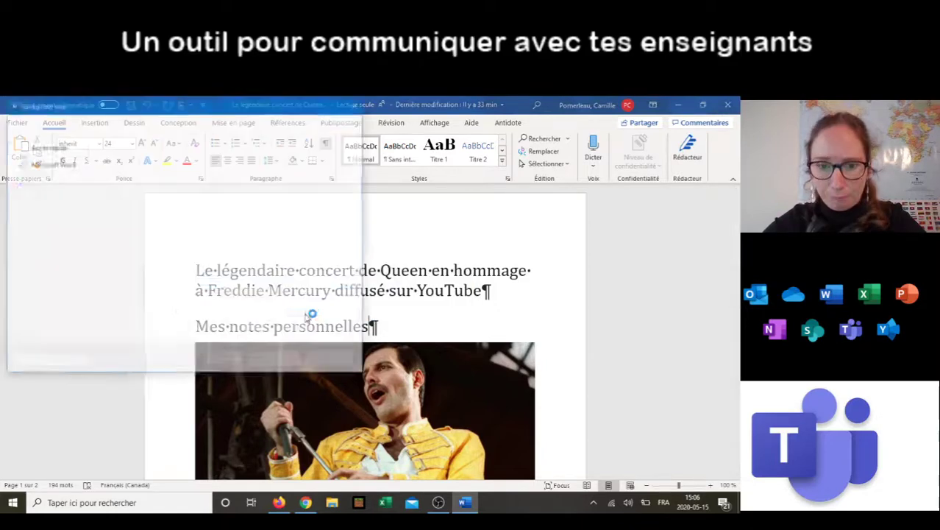
left_click(357, 105)
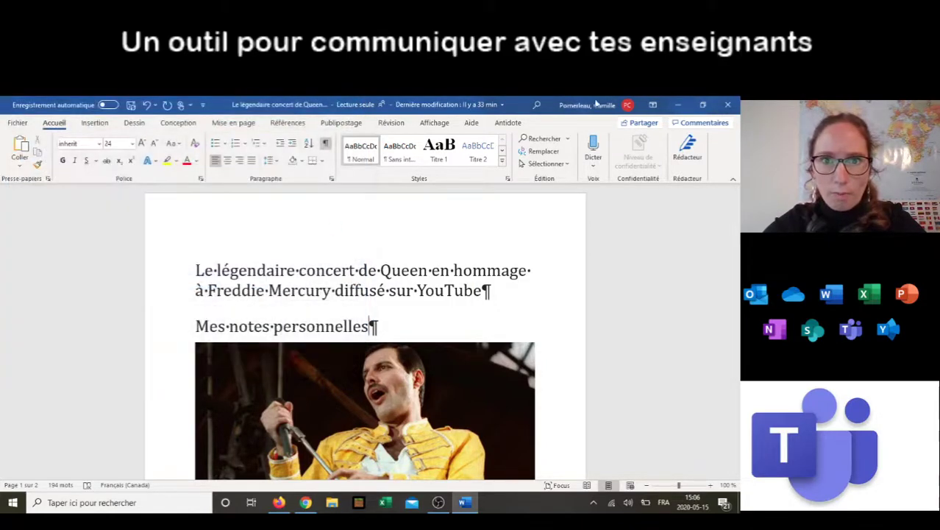
Close the Queen document without saving the notes and dismiss the Word launch notice in Teams
left_click(727, 105)
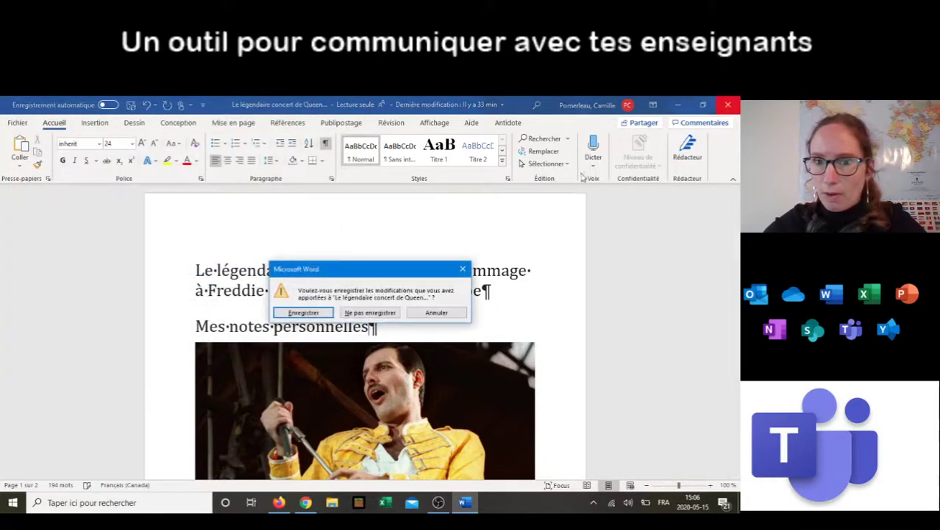
left_click(370, 313)
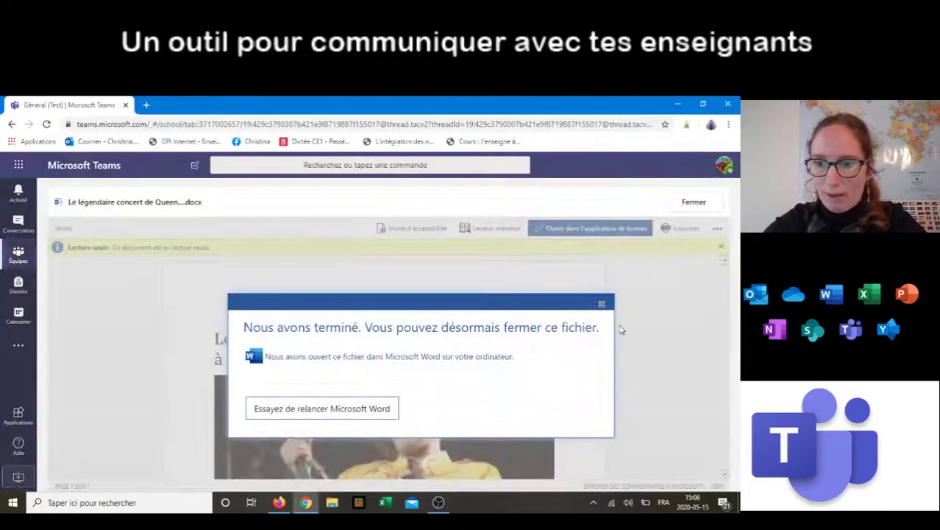
left_click(602, 304)
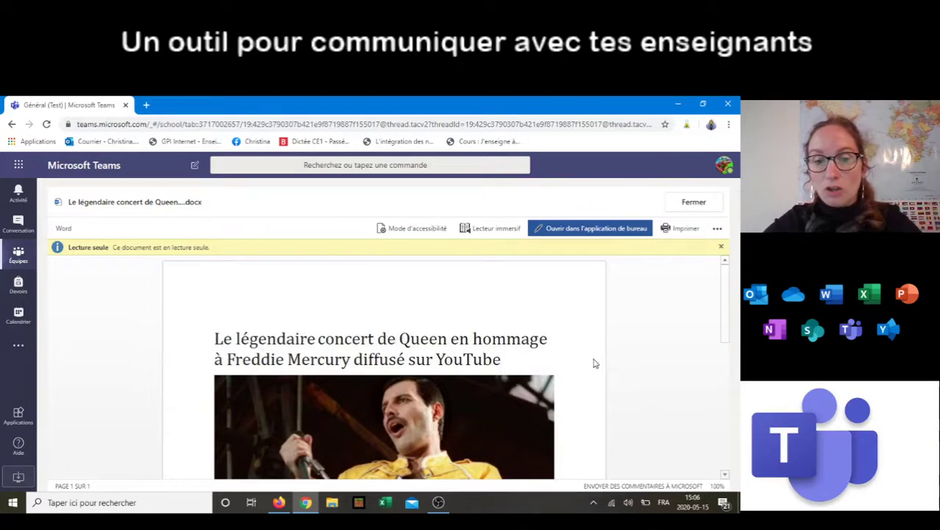
Have the Queen document read aloud in the Immersive Reader, and close it to return to the assignment
scroll(595, 363, "down", 1)
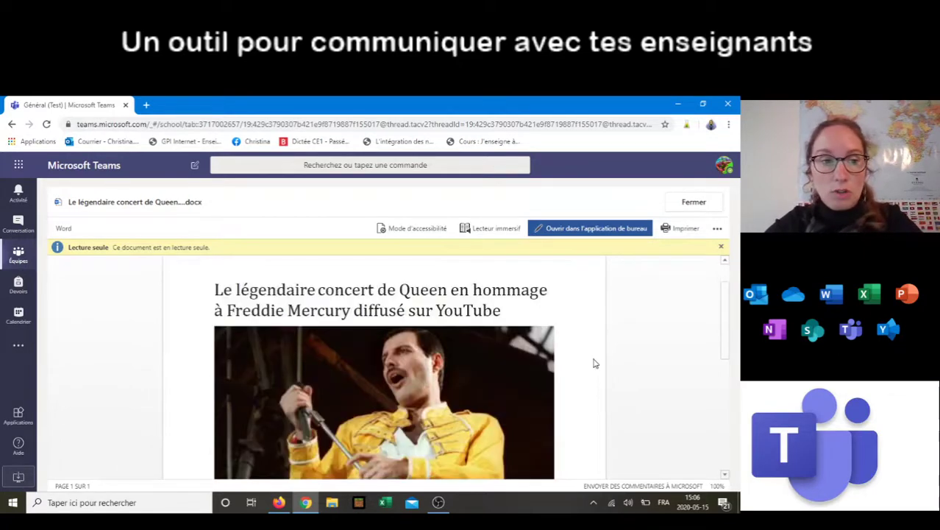
left_click(495, 233)
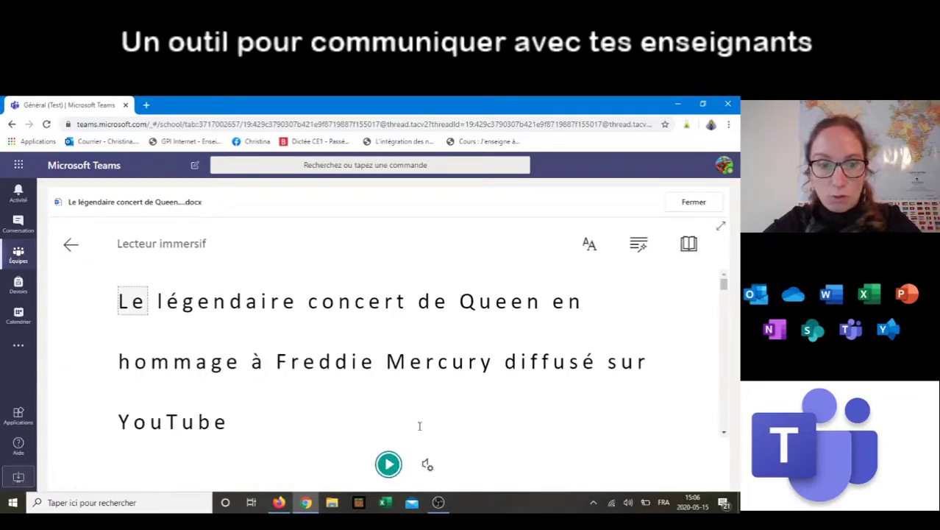
left_click(389, 464)
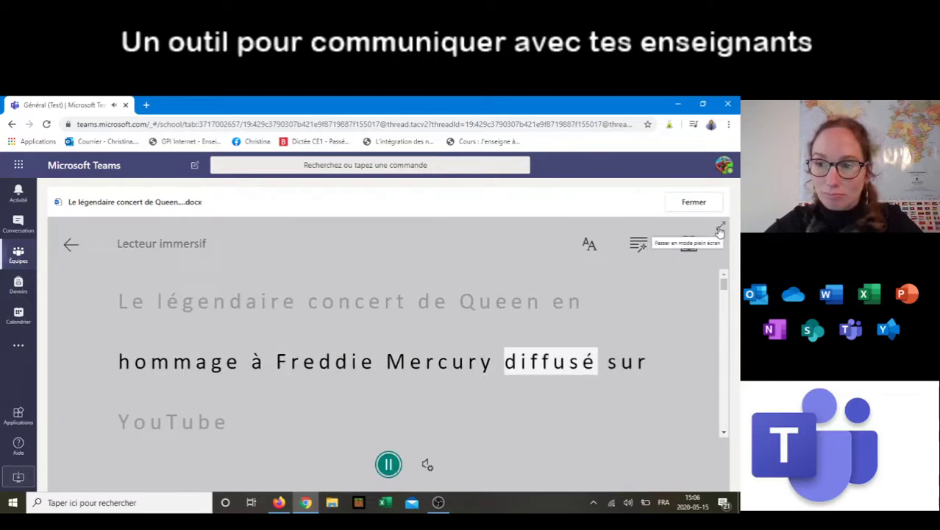
left_click(698, 205)
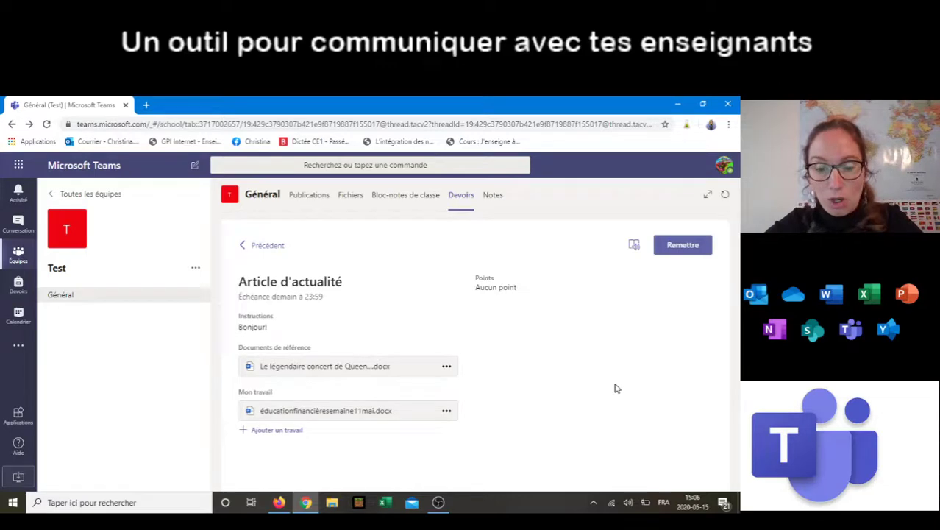
Open the work file éducationfinancièresemaine11mai.docx from the assignment for editing in the desktop application
left_click(329, 417)
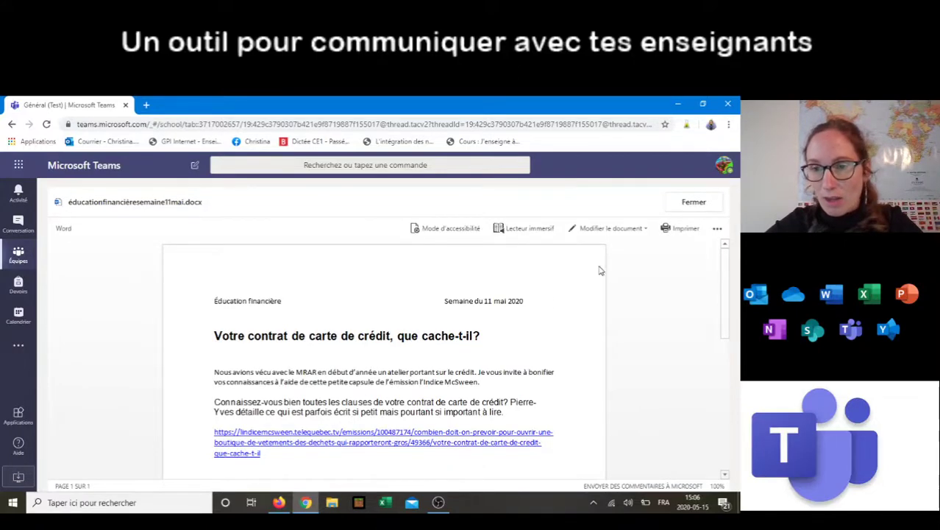
left_click(607, 230)
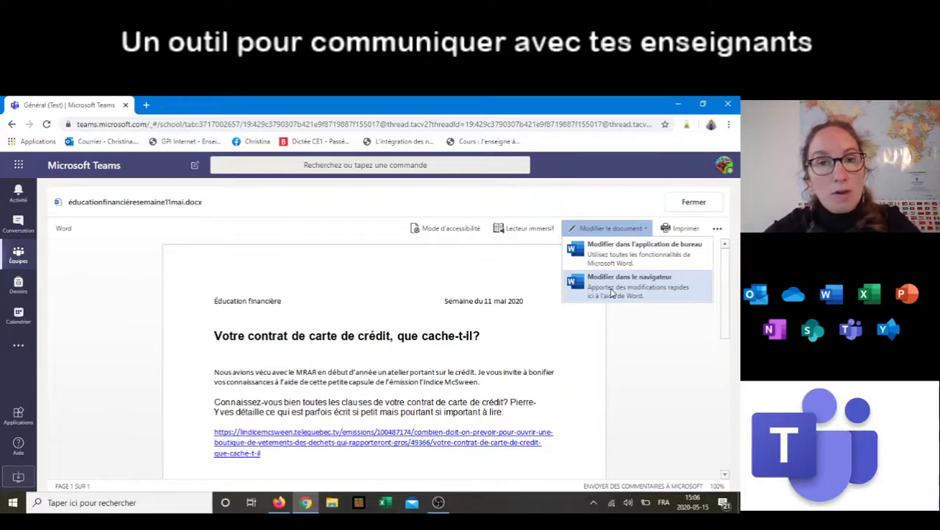
left_click(622, 252)
left_click(401, 210)
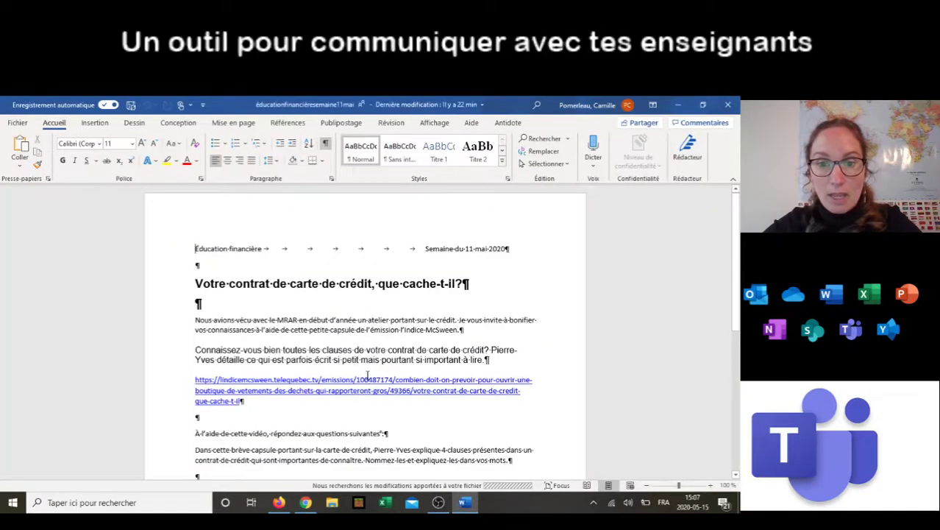
Write "J'écris mes réponses" in the last empty paragraph below the question about the four credit contract clauses
scroll(367, 375, "down", 2)
scroll(367, 375, "down", 1)
left_click(222, 413)
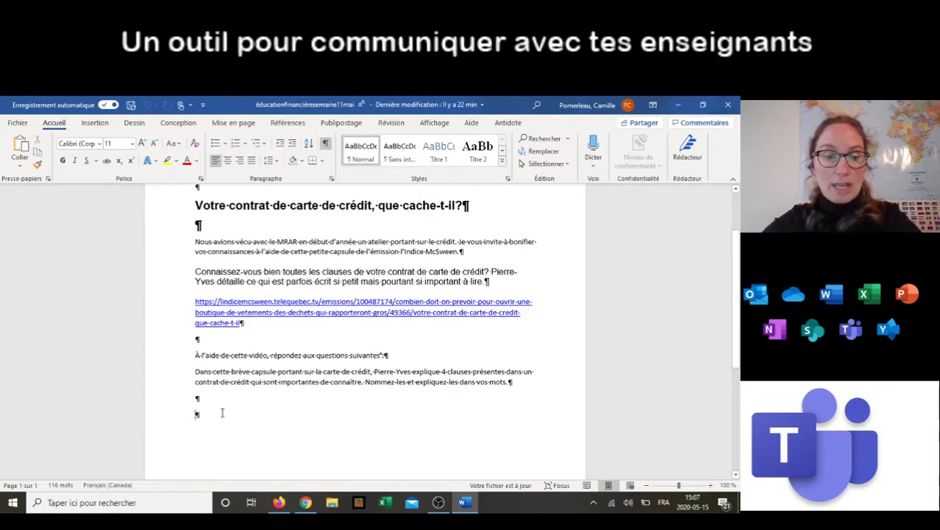
type("J'")
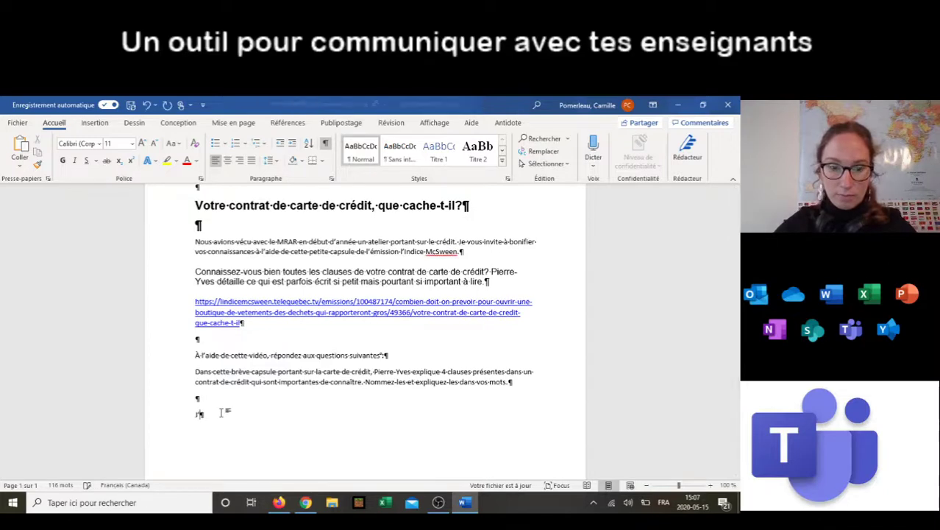
type("écris")
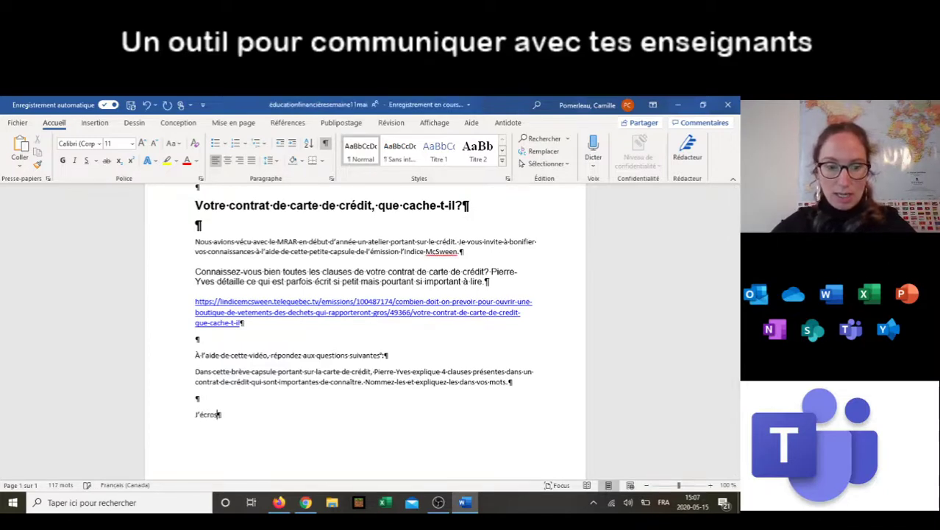
type(" m")
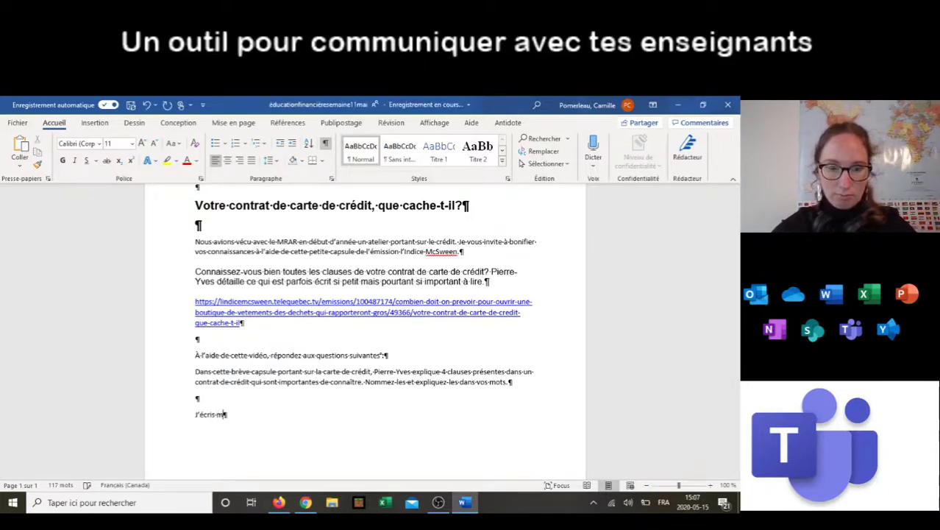
type("es répo")
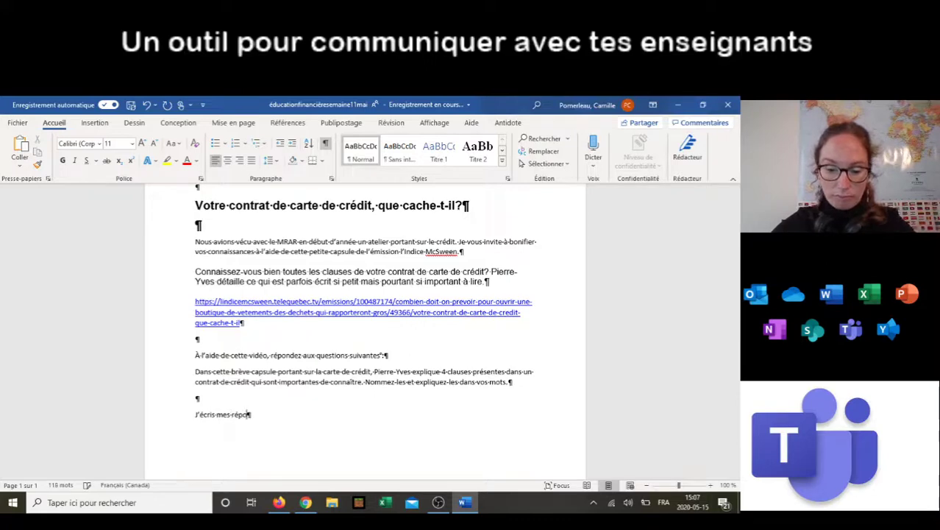
type("nses")
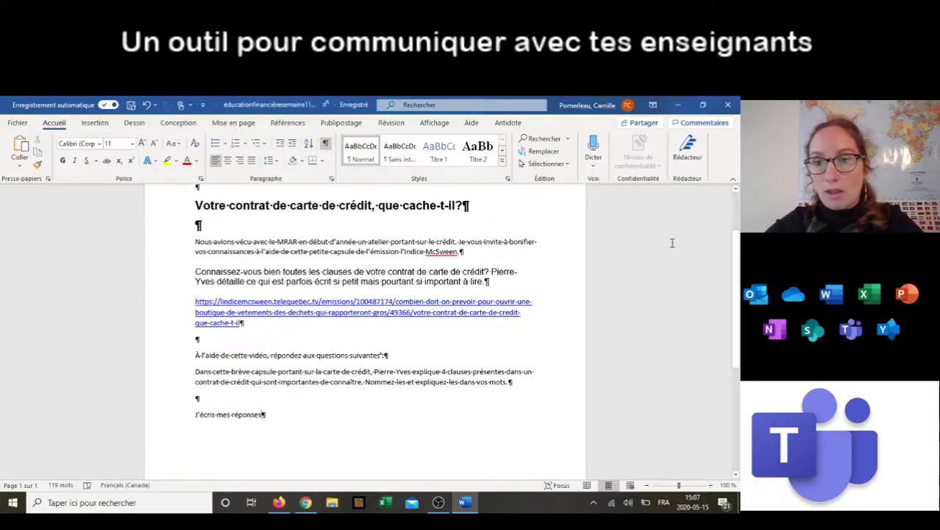
left_click(14, 123)
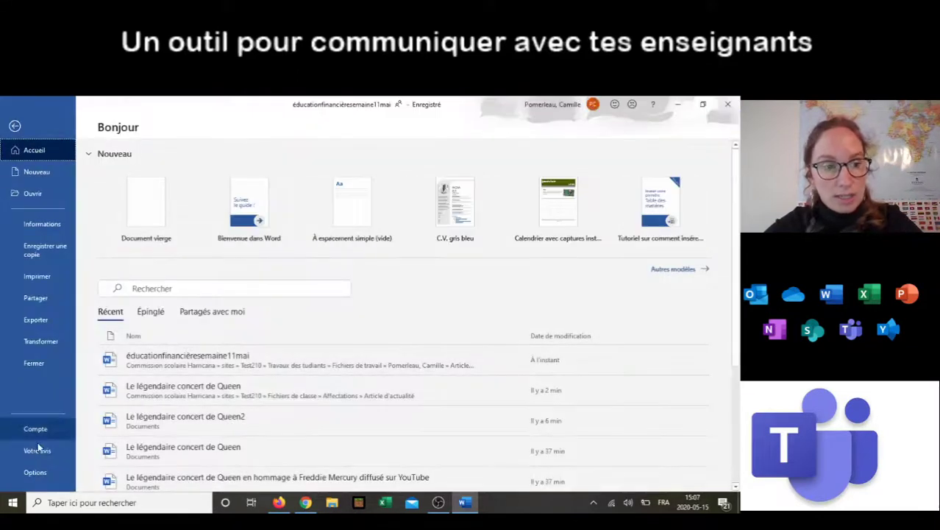
left_click(14, 127)
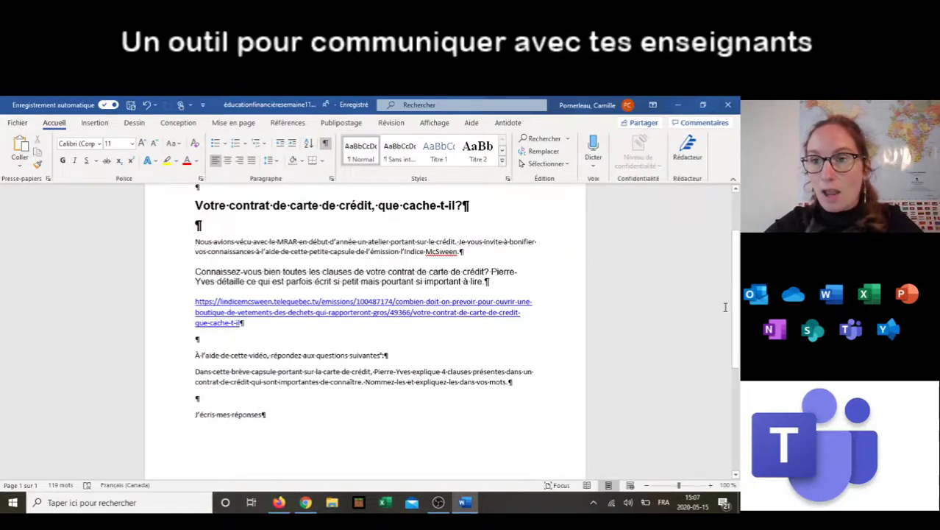
Close the Word work file, dismiss the launch notice in Teams, and close the éducationfinancièresemaine11mai.docx preview to return to the assignment
left_click(732, 109)
left_click(726, 105)
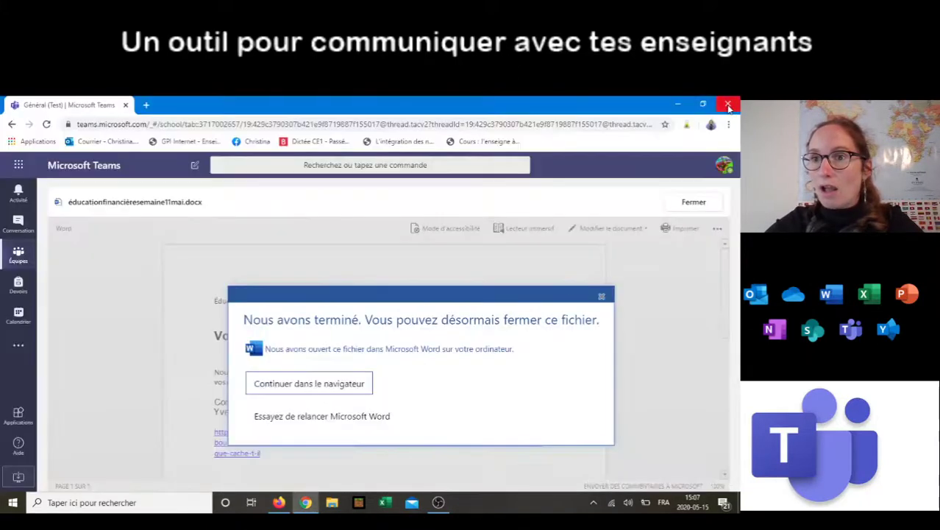
left_click(603, 295)
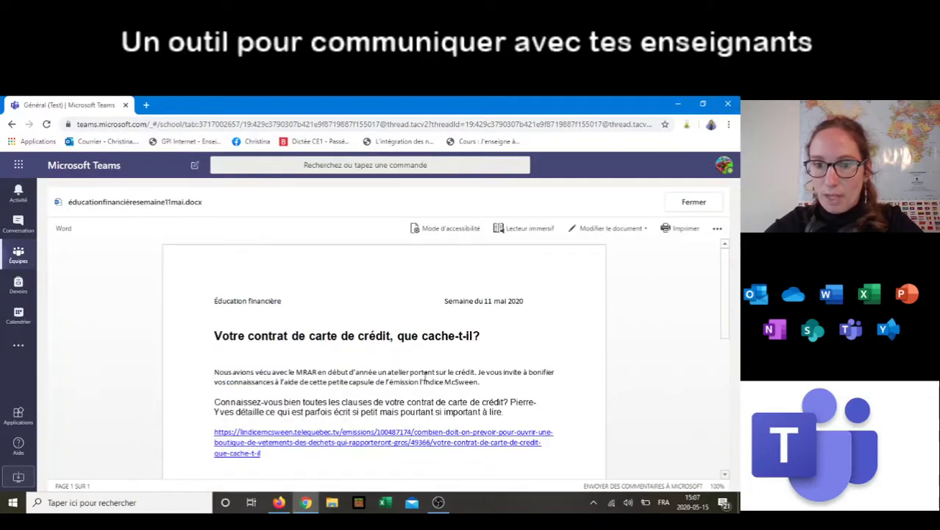
scroll(397, 412, "down", 1)
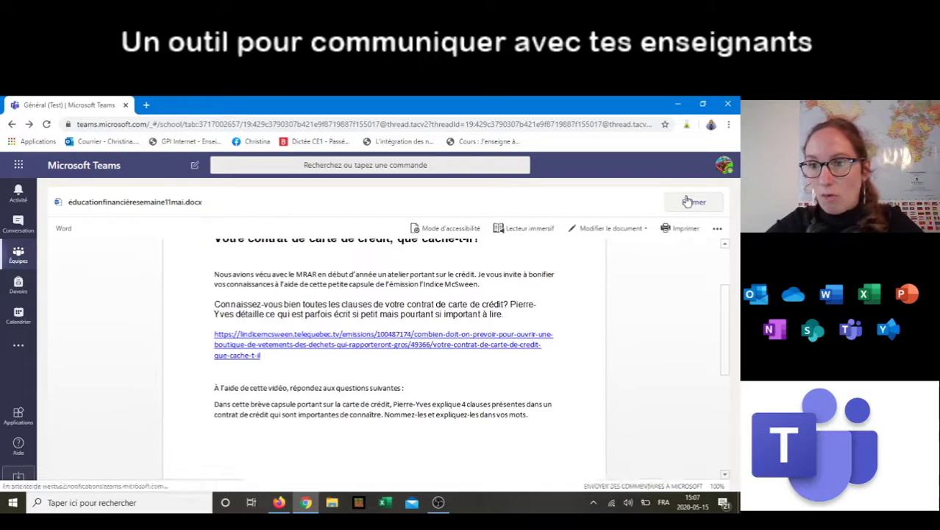
left_click(690, 201)
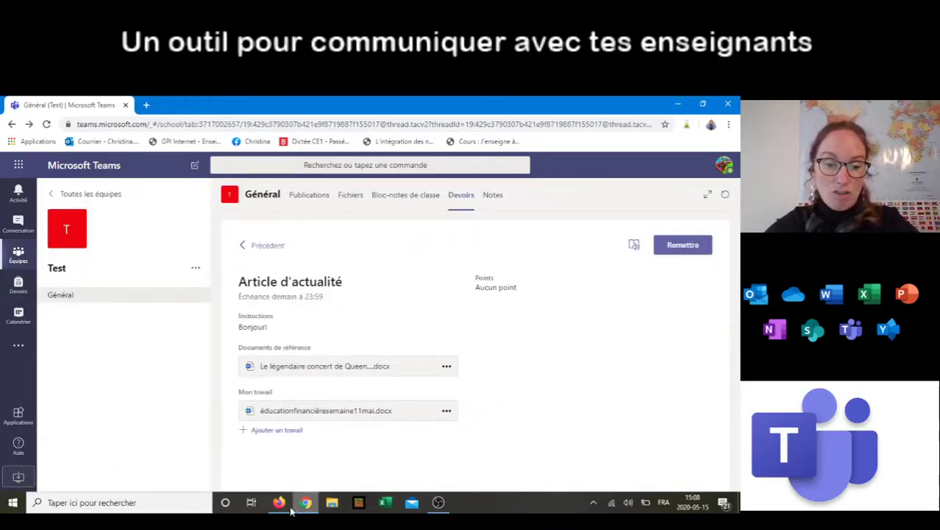
Switch to the teacher's Teams session in Firefox, check the student's answer line in éducationfinancièresemaine11mai.docx, and close the file
mouse_move(285, 508)
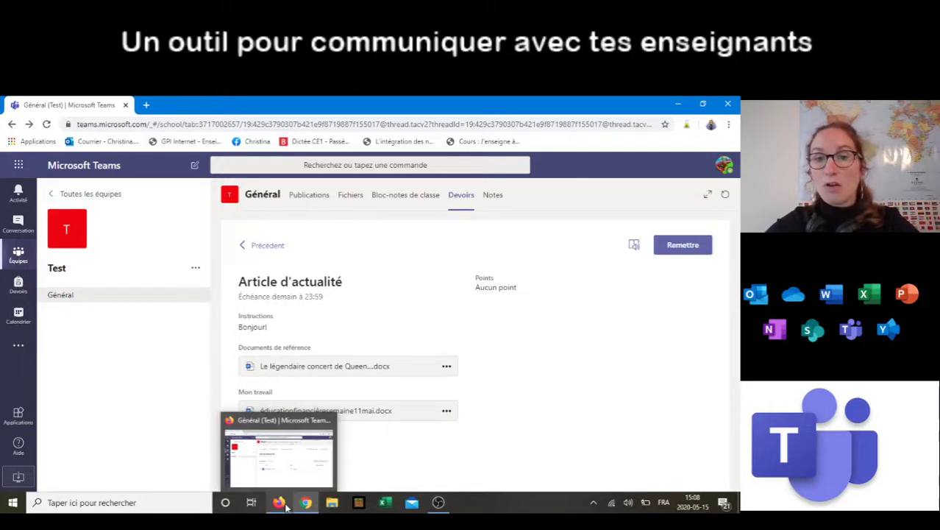
left_click(286, 507)
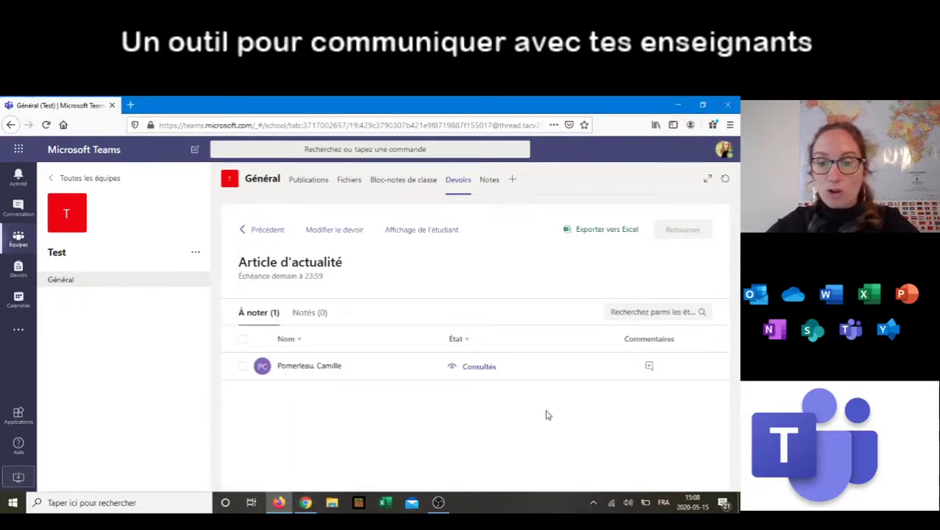
left_click(470, 373)
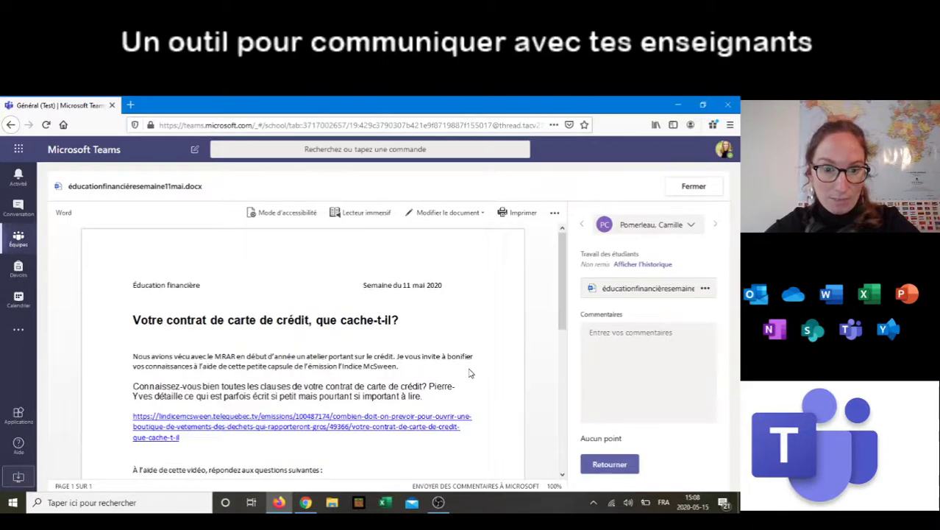
scroll(471, 373, "down", 3)
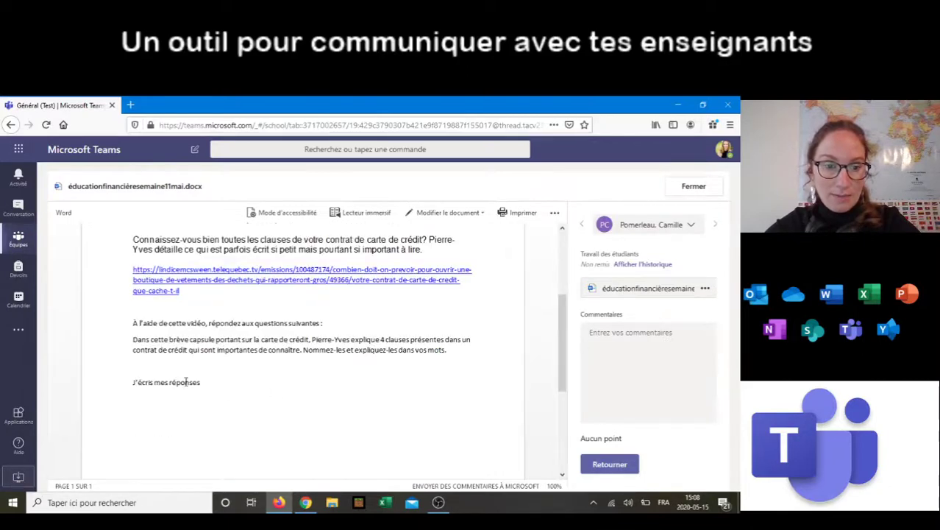
left_click_drag(132, 381, 207, 378)
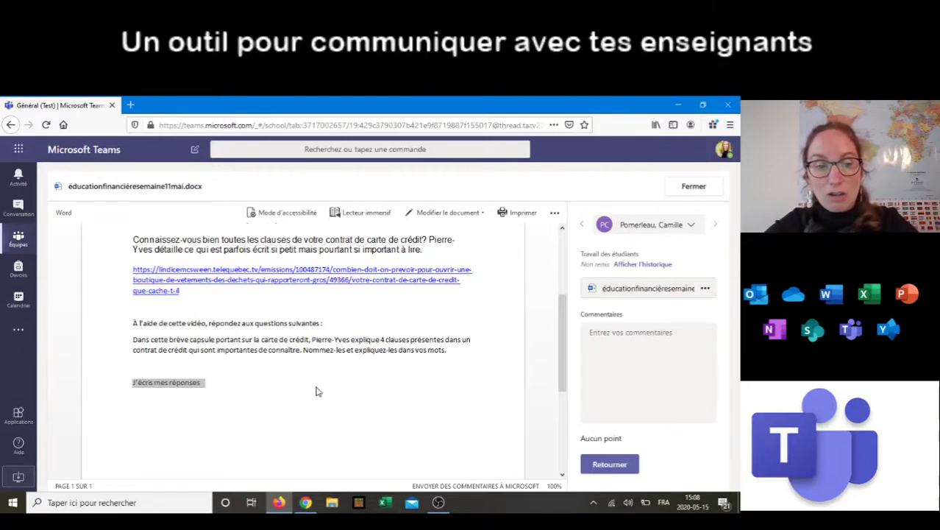
left_click(207, 384)
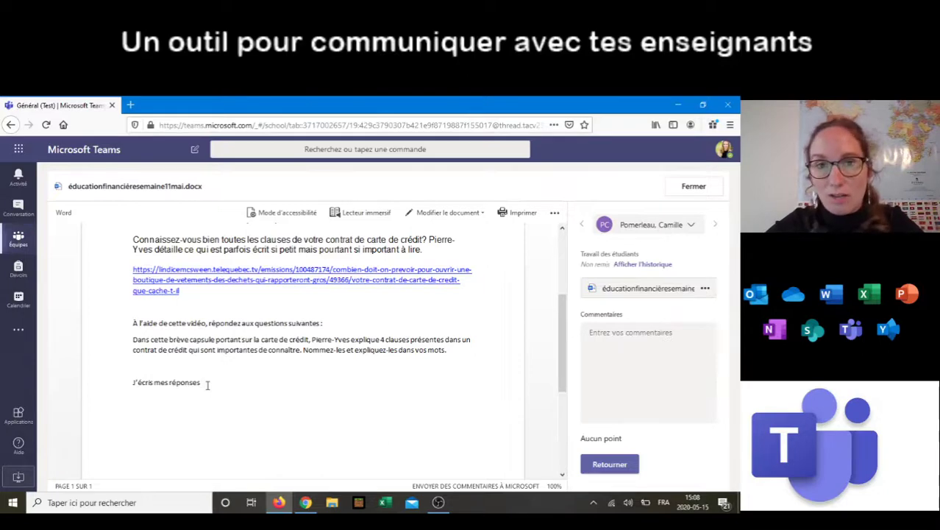
left_click(705, 191)
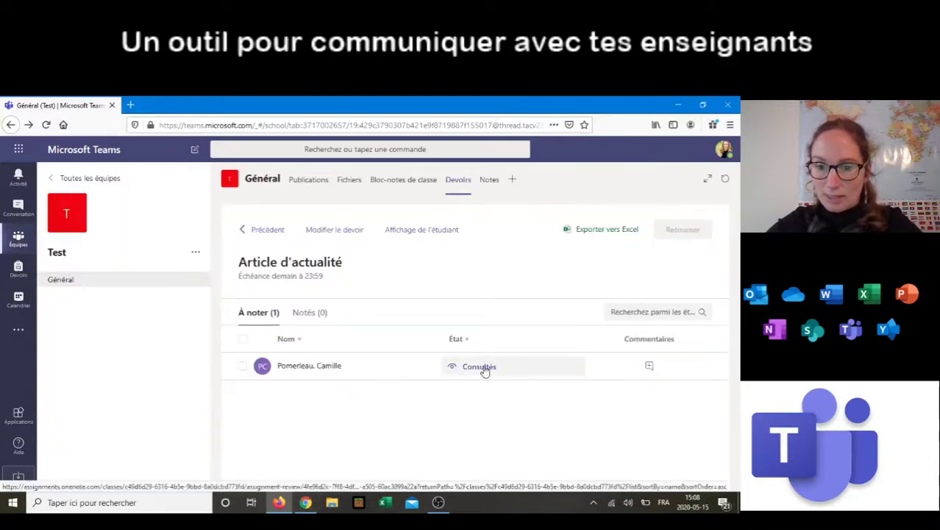
Switch to the student's Teams session in Chrome and turn in the Article d'actualité assignment
left_click(306, 503)
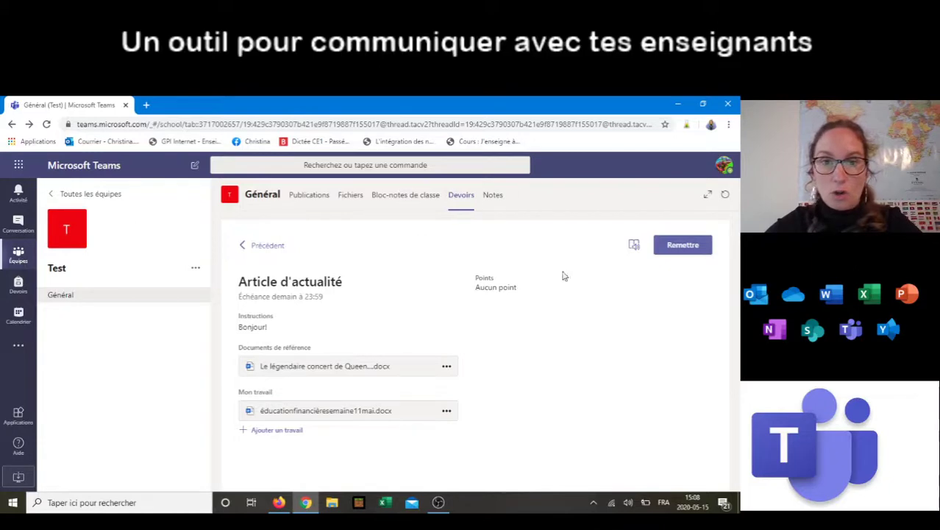
left_click(693, 249)
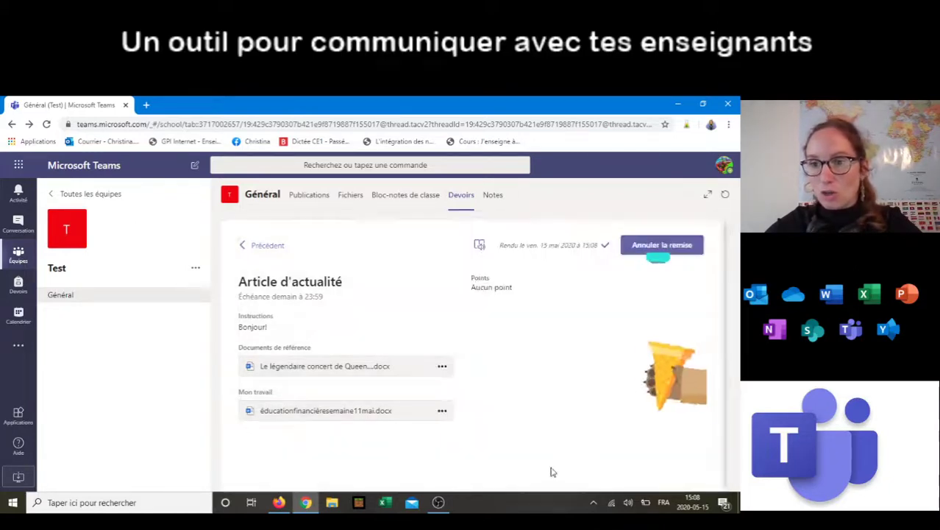
Return to the teacher's Teams session in Firefox and check the student's submission status and work file for Article d'actualité
left_click(279, 502)
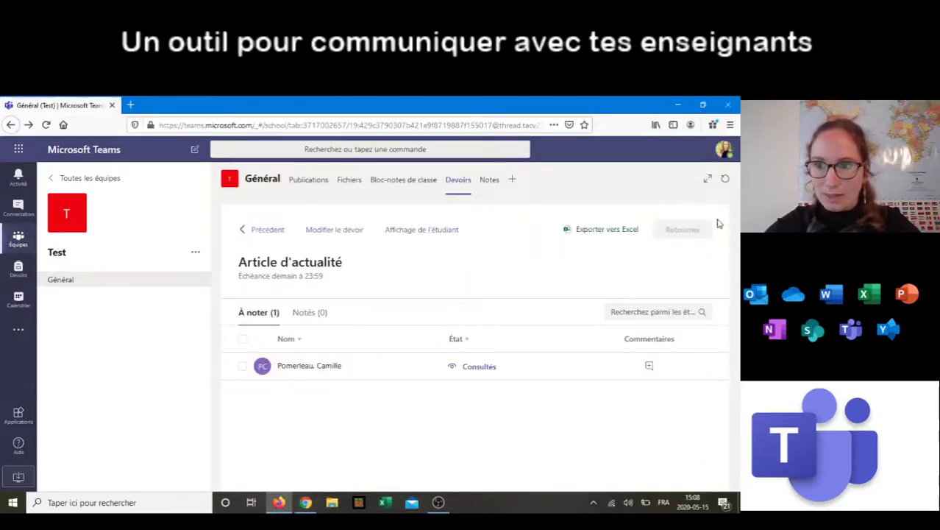
left_click(310, 370)
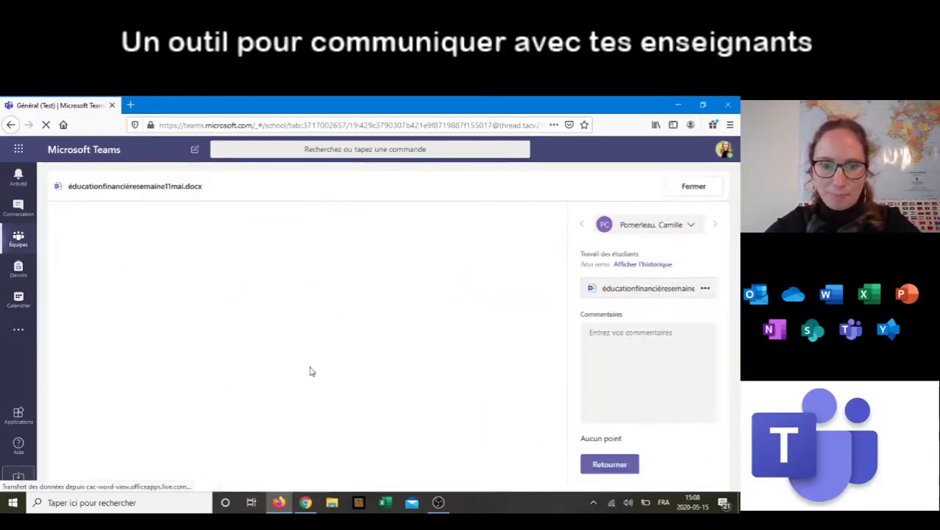
left_click(688, 196)
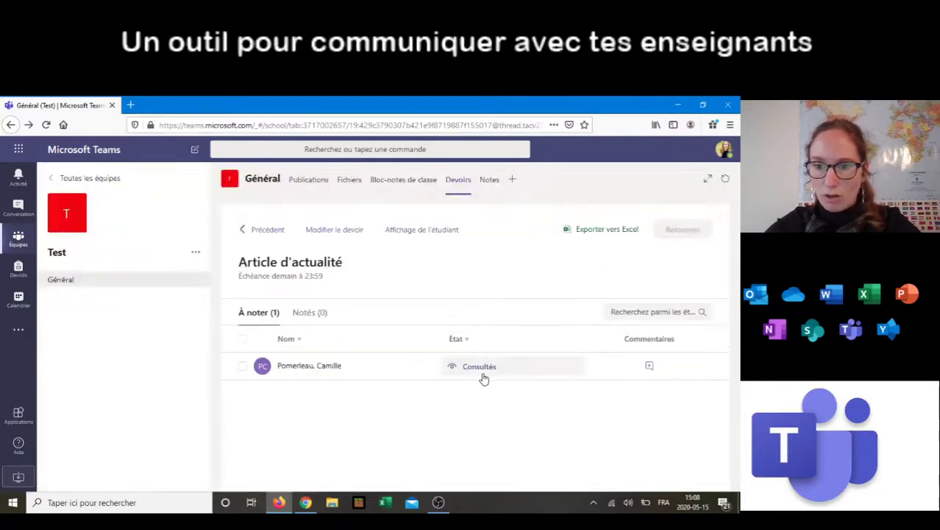
left_click(484, 367)
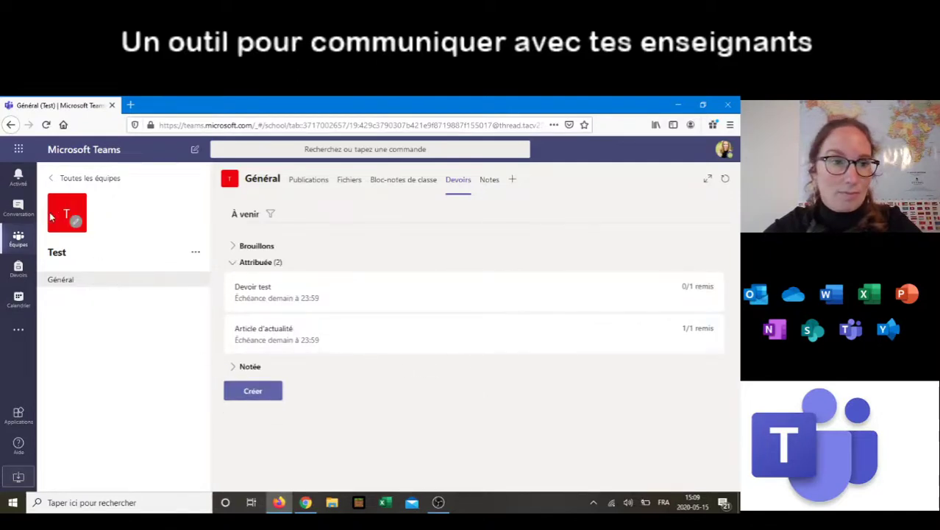
Reopen Article d'actualité from the teacher's assignment list, view the student's submitted work, and close it
left_click(288, 341)
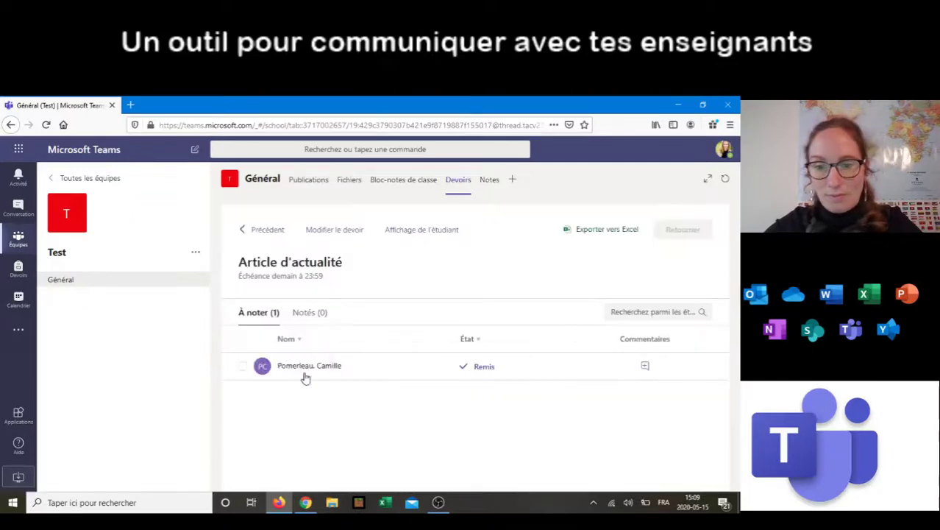
left_click(484, 377)
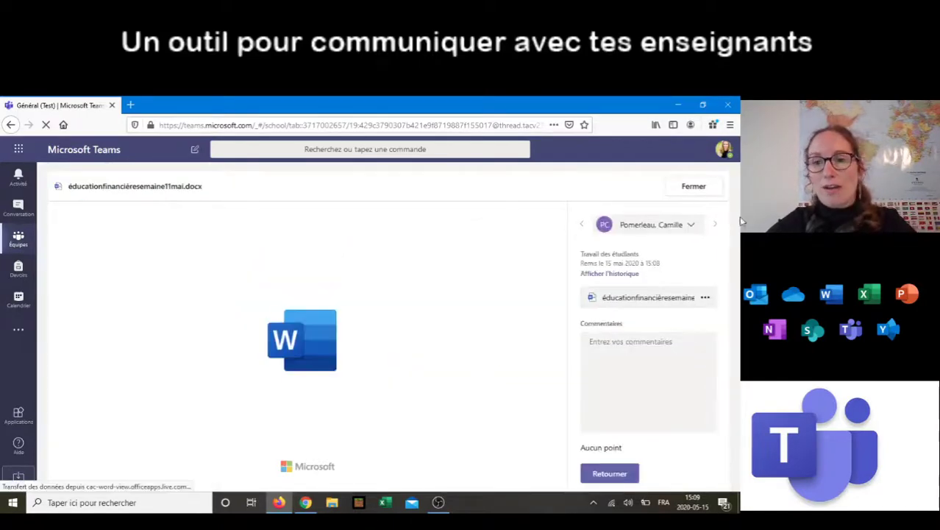
left_click(715, 191)
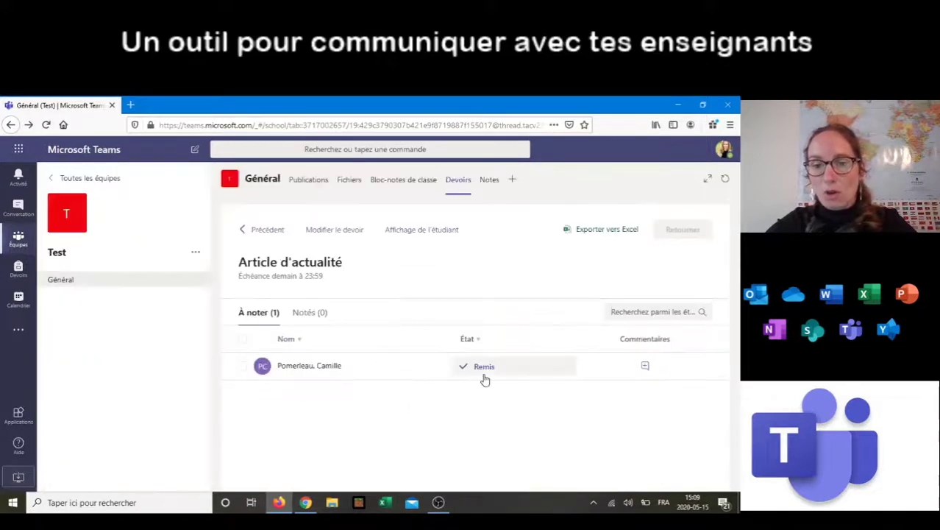